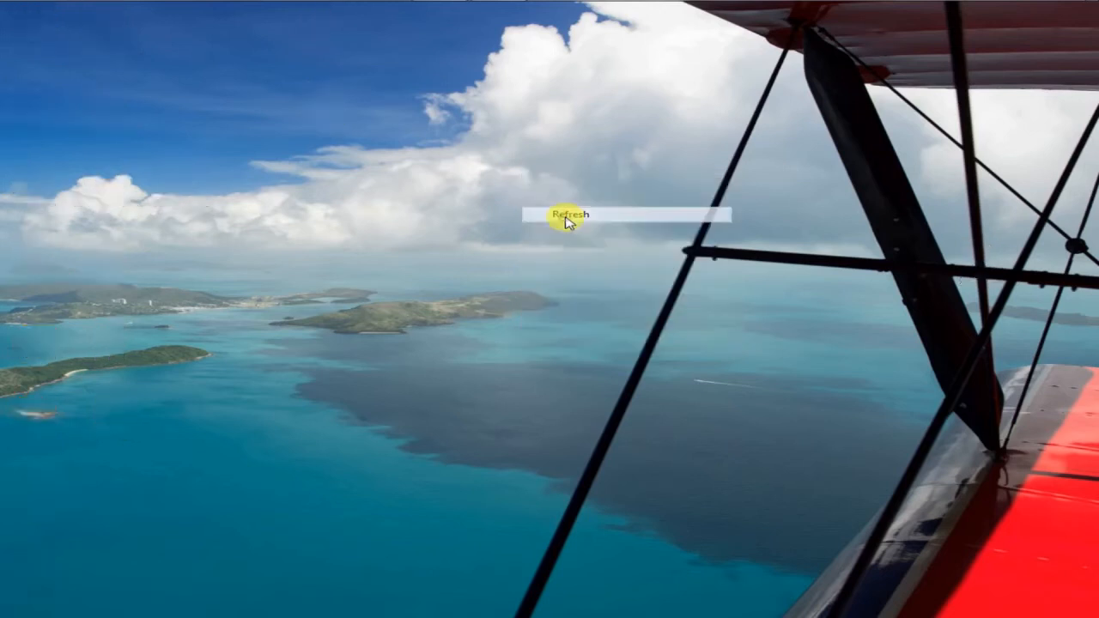
right_click(420, 184)
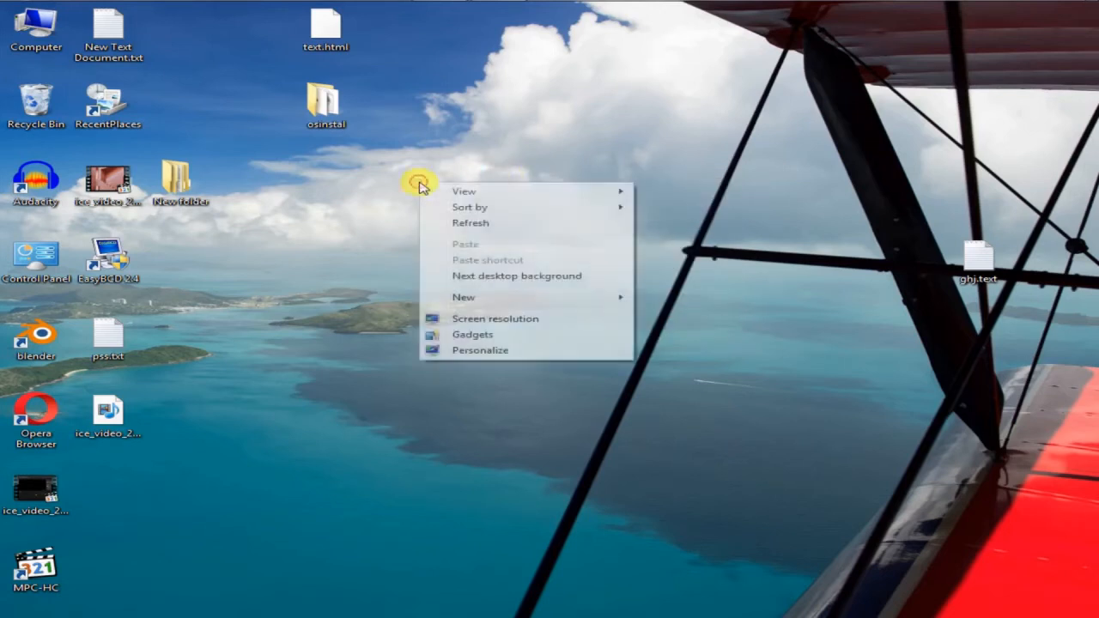
left_click(486, 223)
right_click(408, 181)
left_click(448, 226)
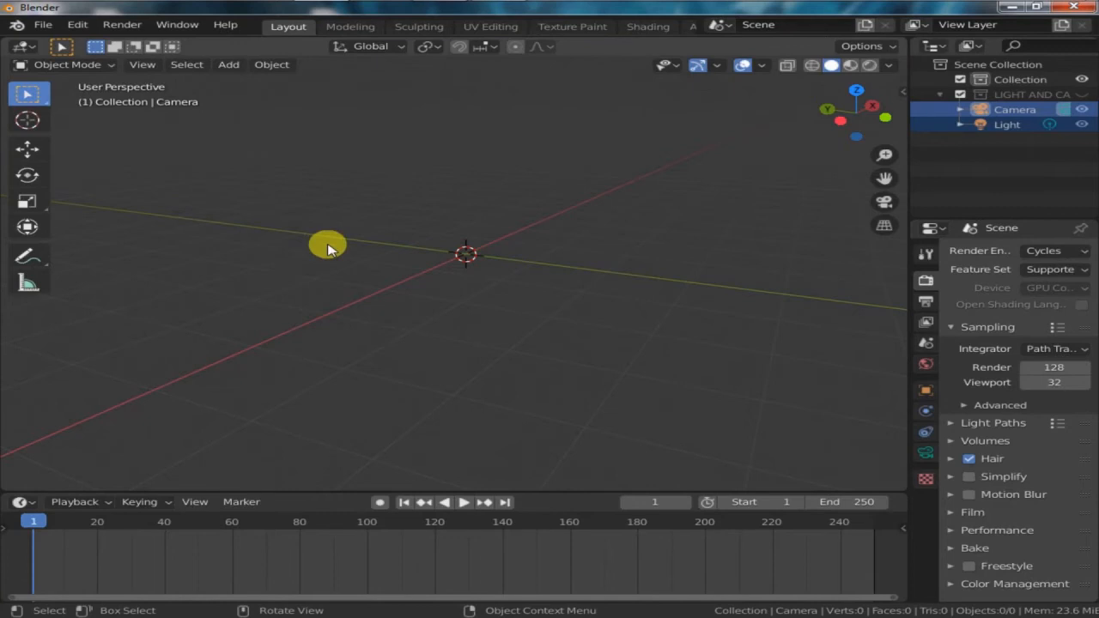
Add a cube mesh at the origin and switch it to Edit Mode
key("shift")
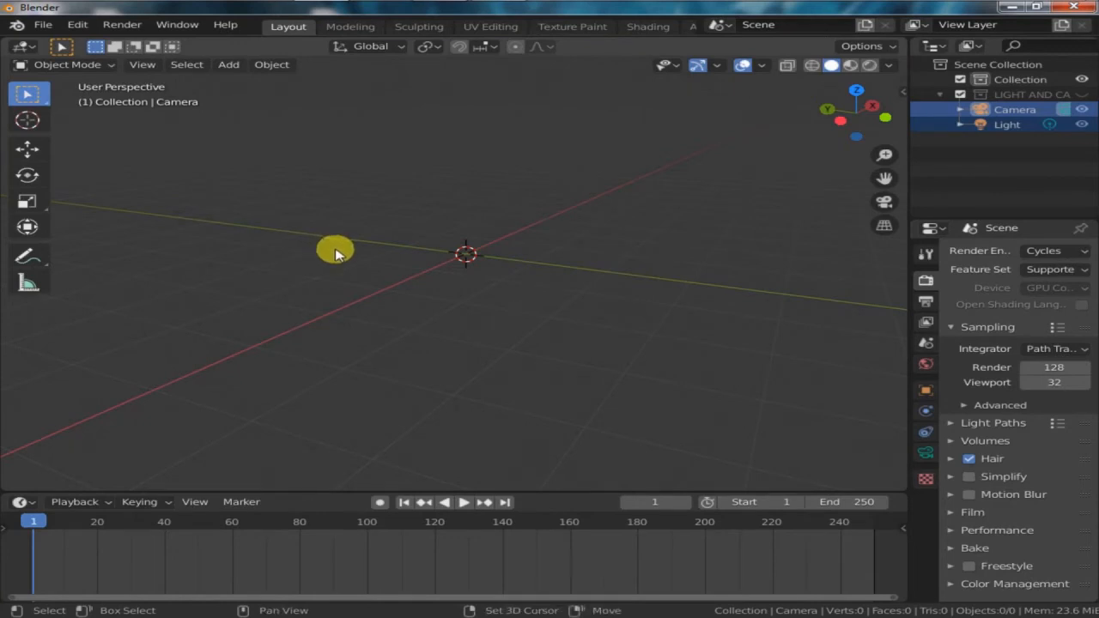
key("shift+a")
mouse_move(335, 250)
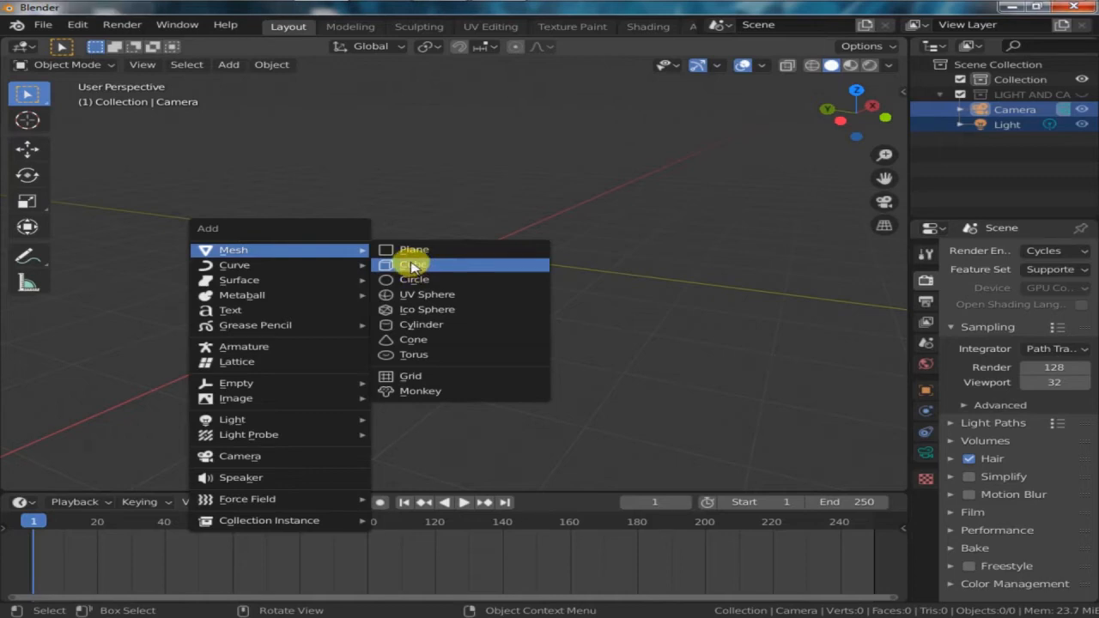
left_click(413, 265)
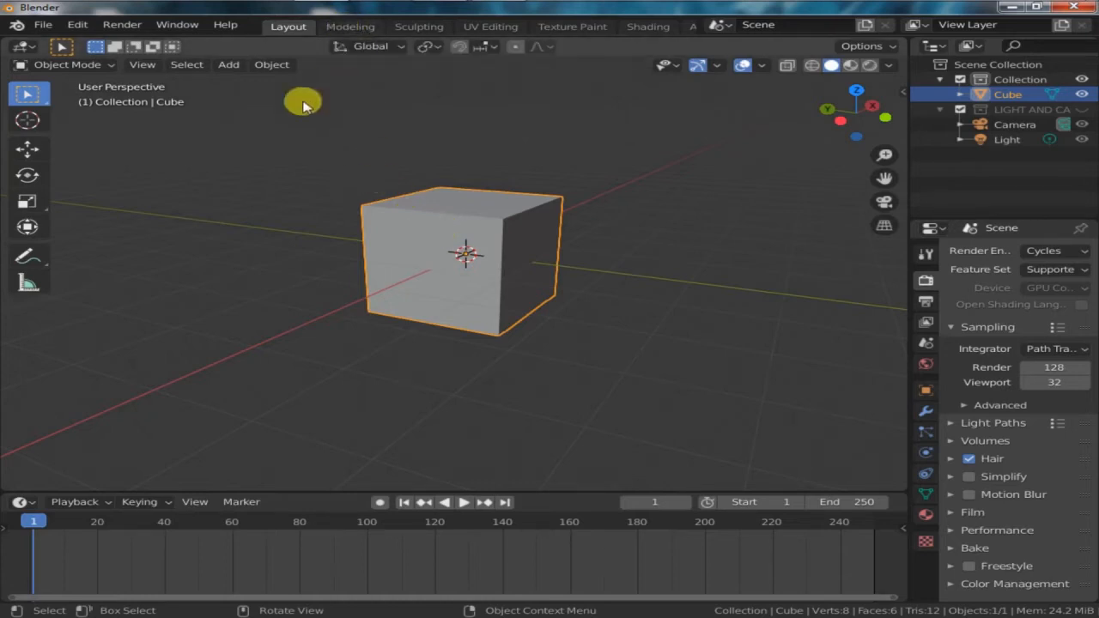
left_click(84, 65)
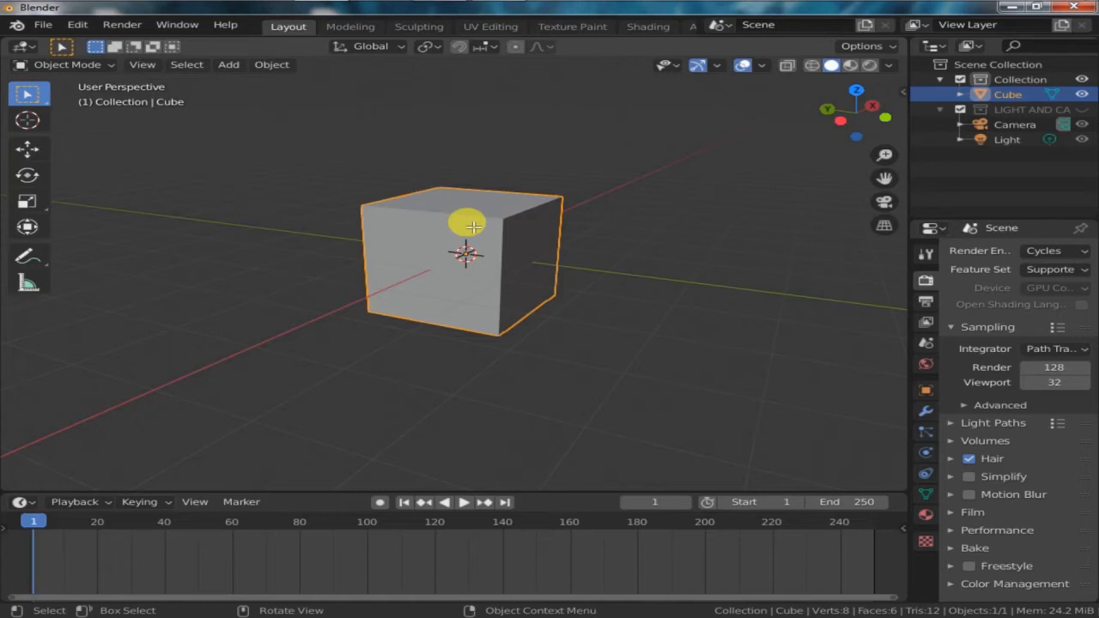
key("Tab")
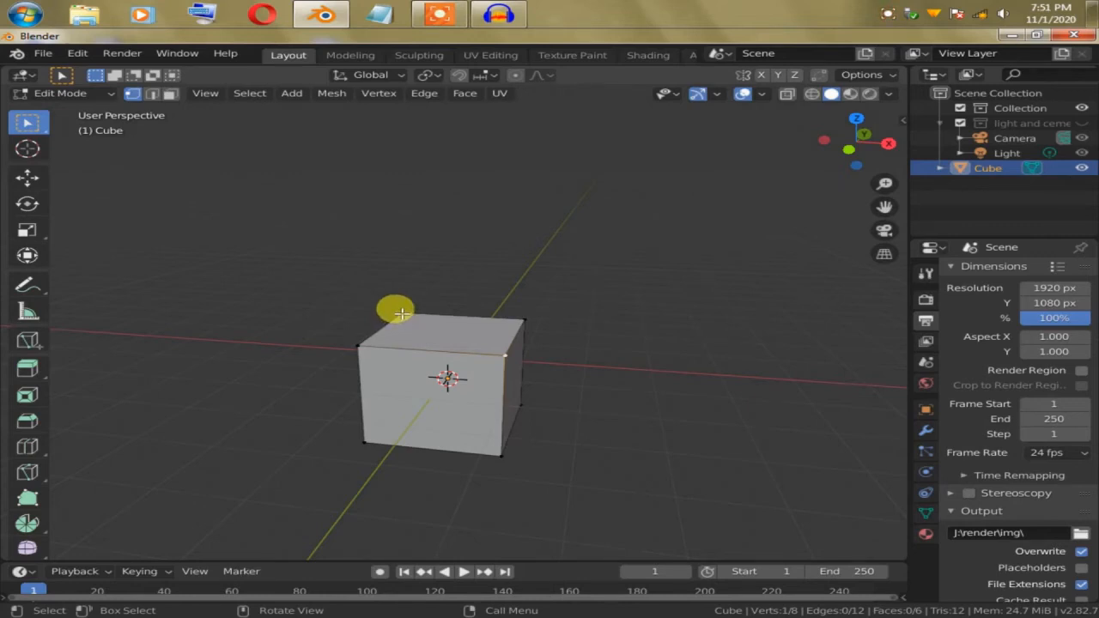
Select individual vertices at the cube's top corners one at a time, ending with the front-left corner
left_click(401, 315)
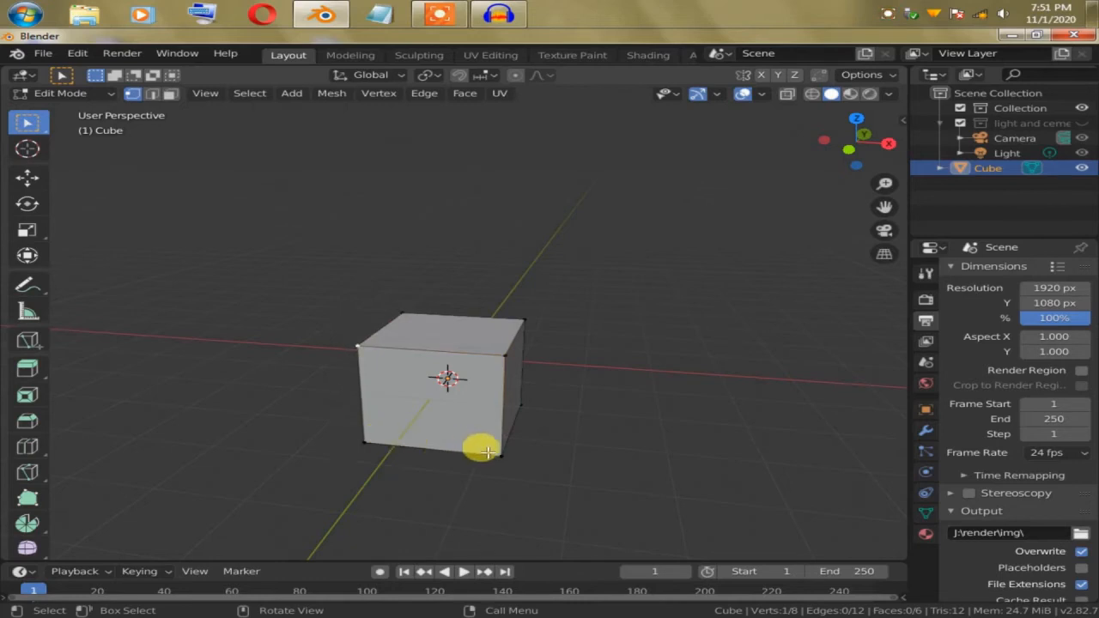
left_click(510, 407)
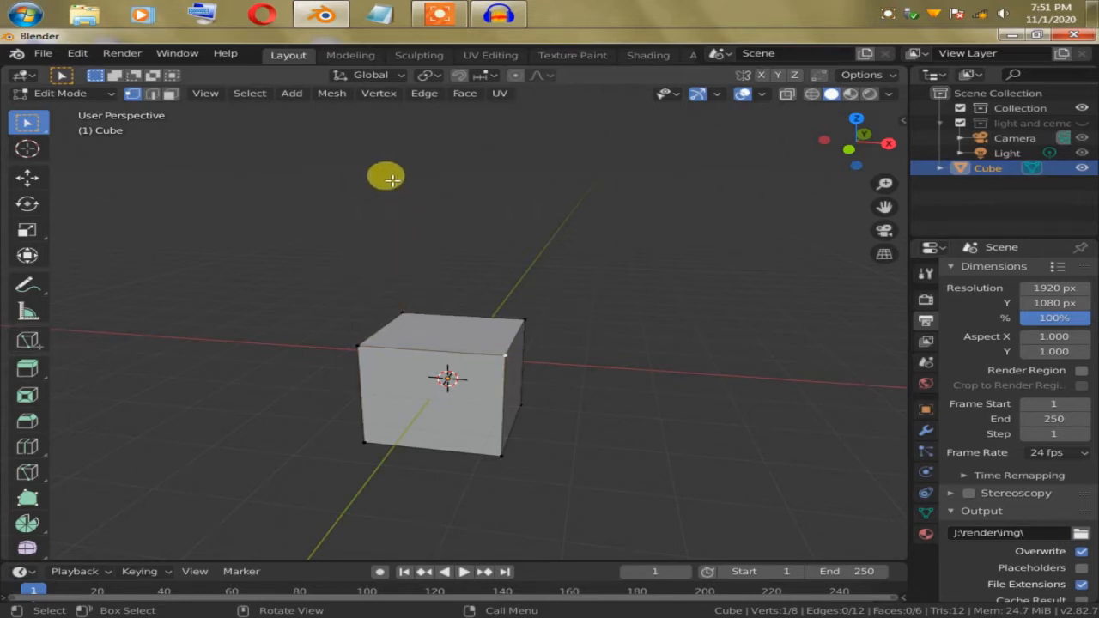
left_click(359, 347)
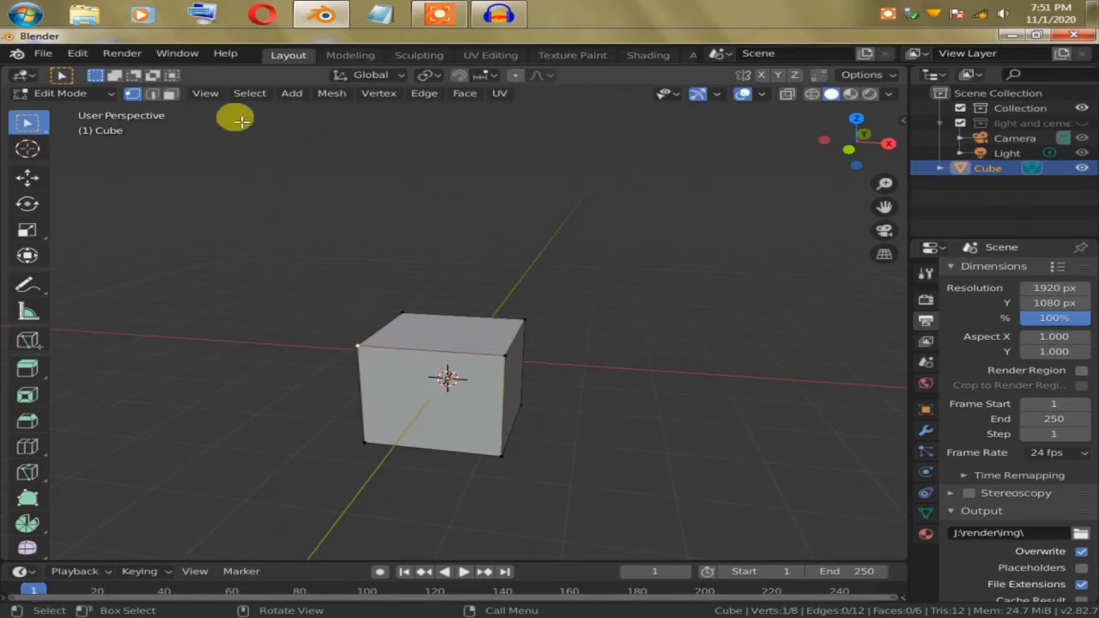
Switch to edge select mode and select the cube's top front edge
left_click(154, 94)
left_click(384, 347)
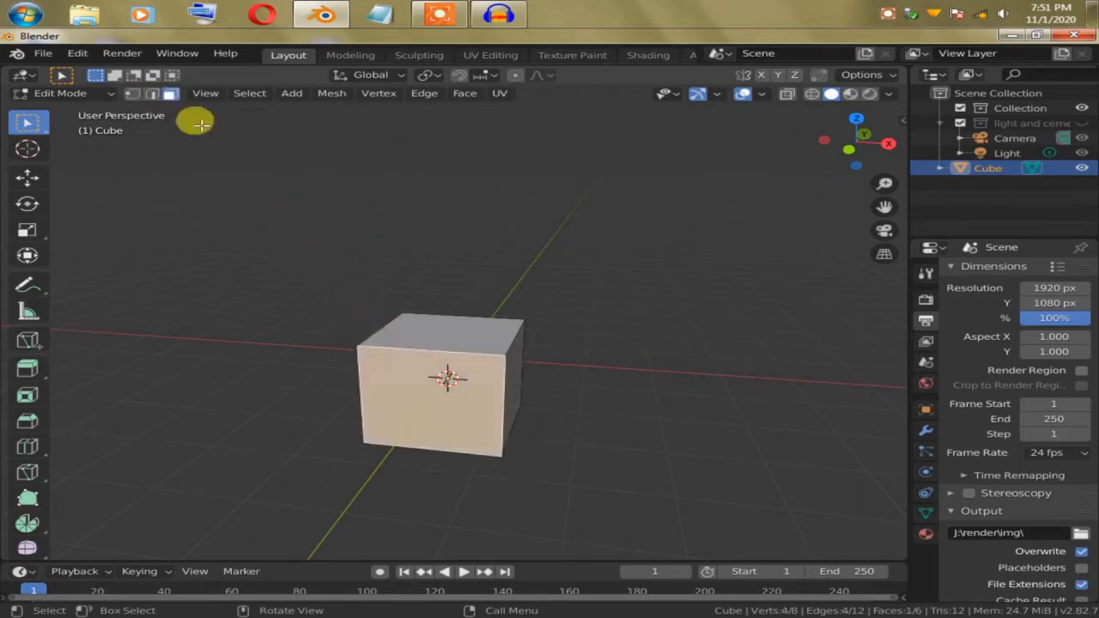
left_click(153, 94)
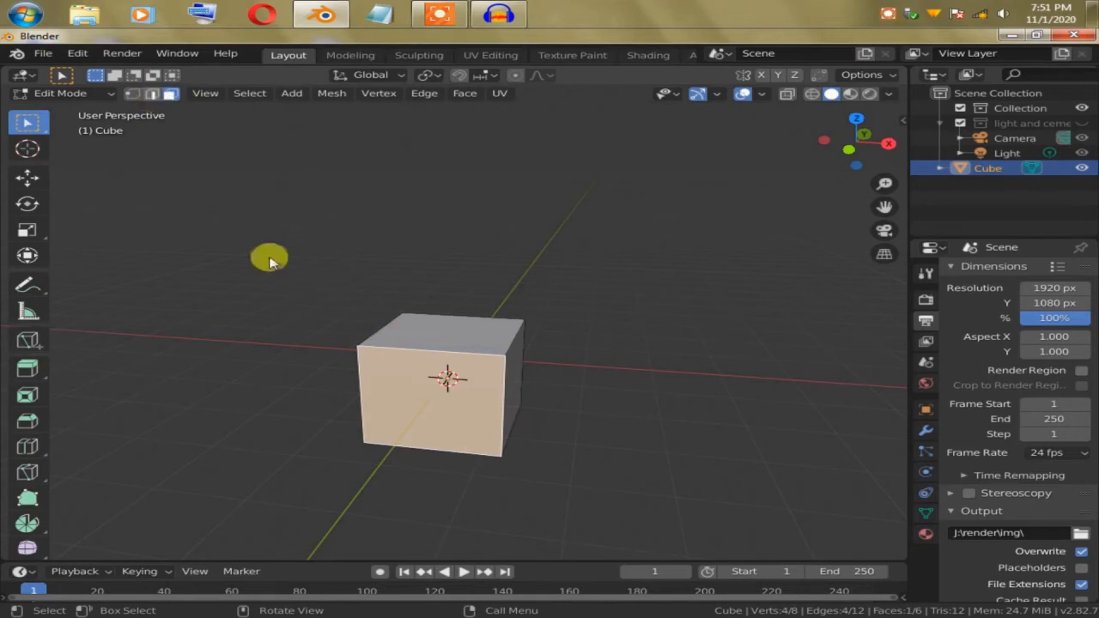
left_click(375, 337)
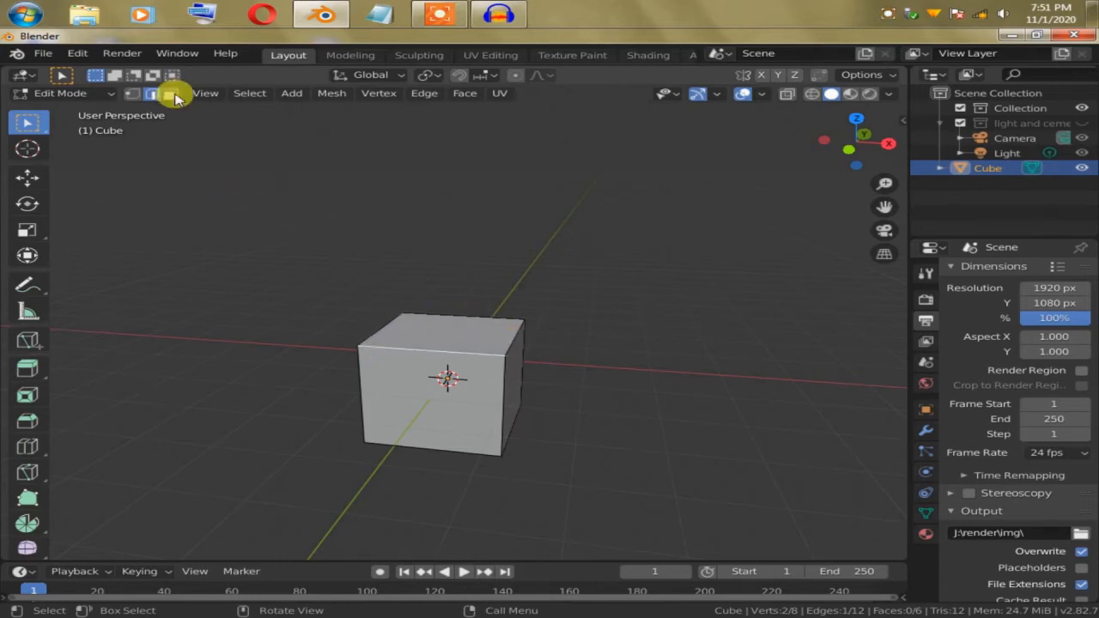
Select the cube's top and right side faces individually in face select mode, and clear the selection in vertex select mode
key("3")
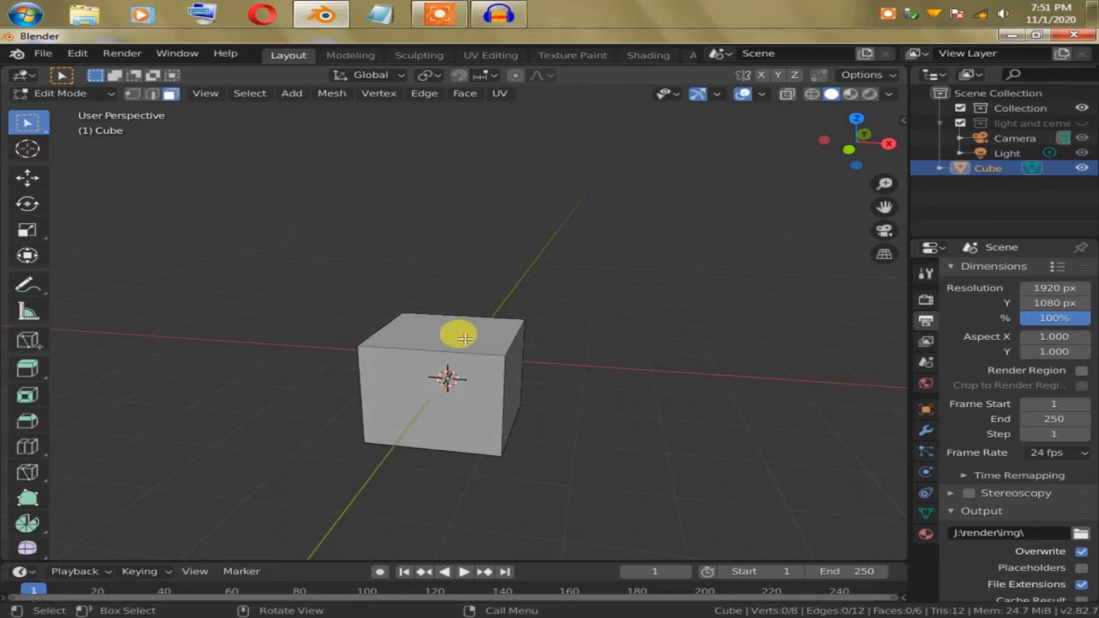
left_click(464, 338)
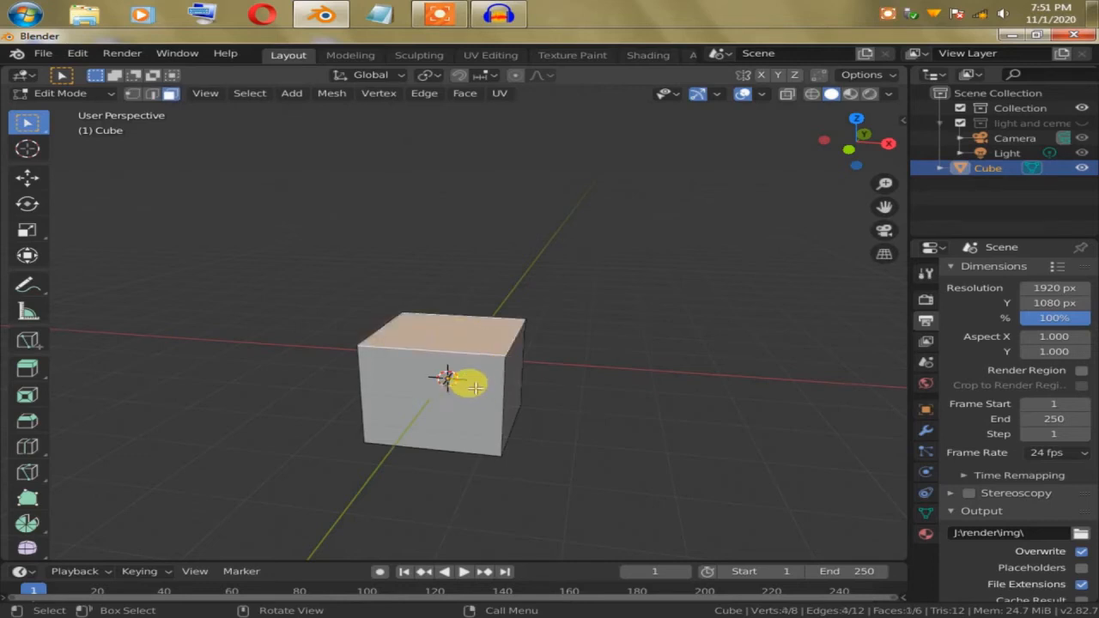
left_click(510, 368)
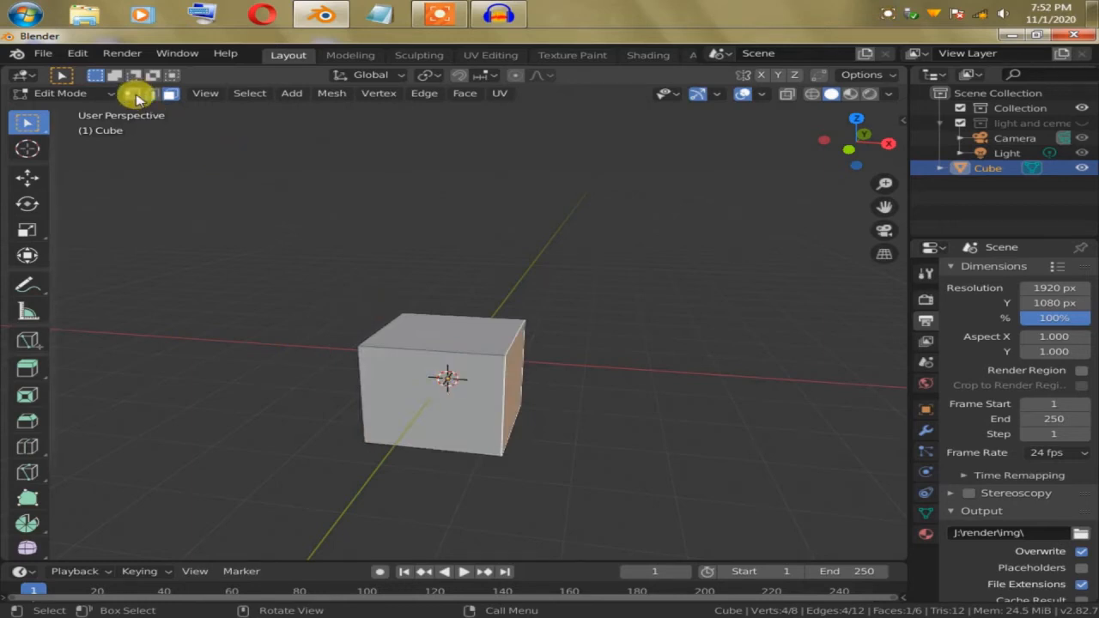
left_click(135, 94)
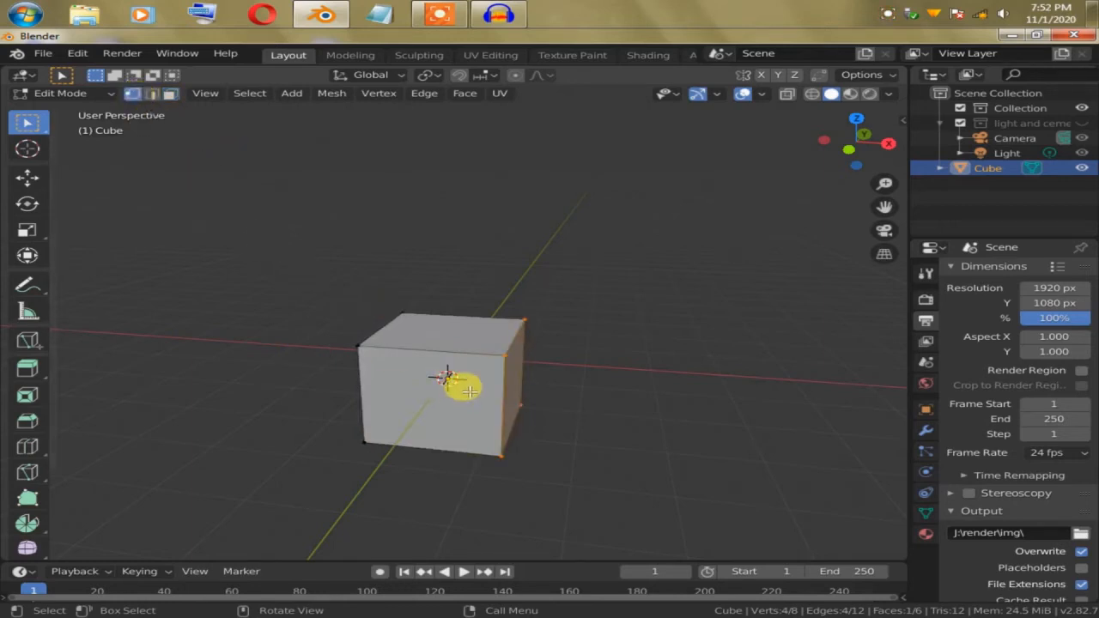
left_click(300, 319)
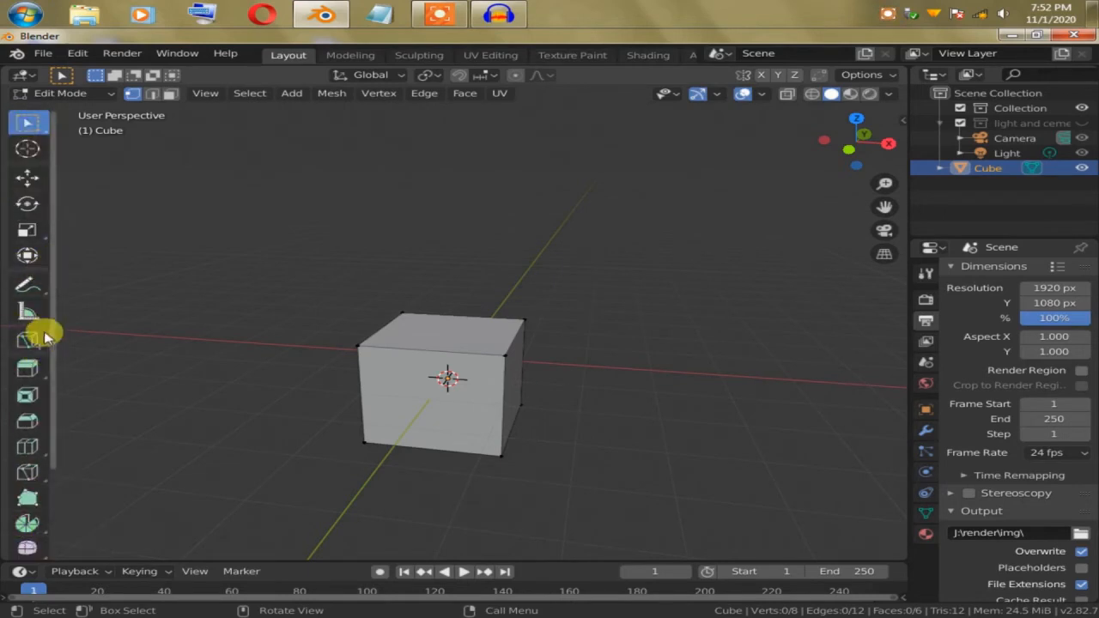
Extrude the cube's top face upward by about 1.28 m
left_click(32, 343)
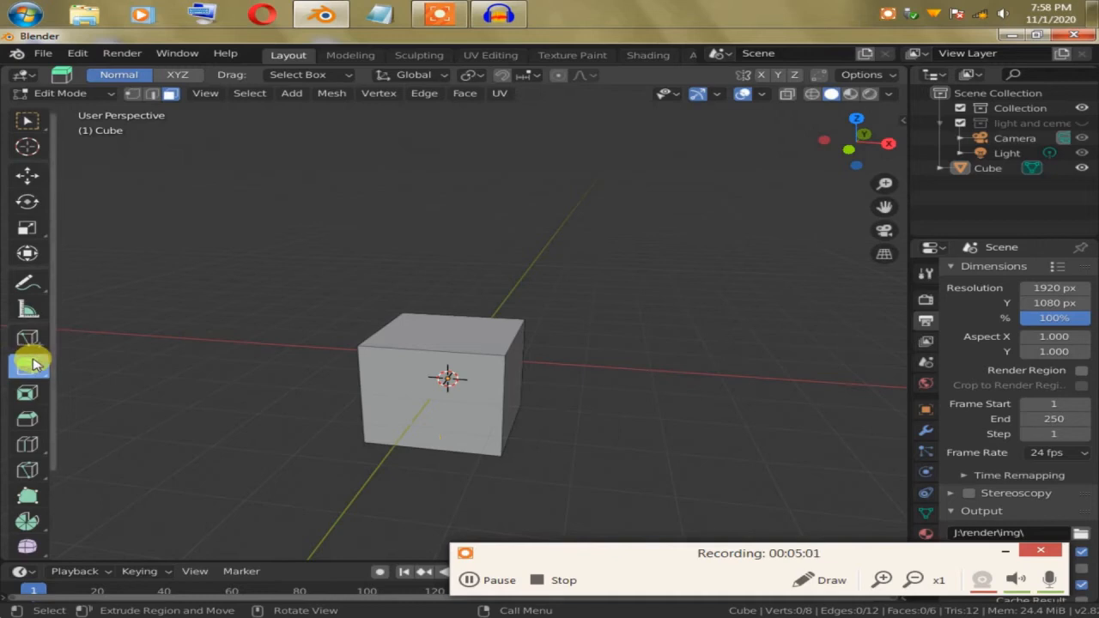
left_click(412, 335)
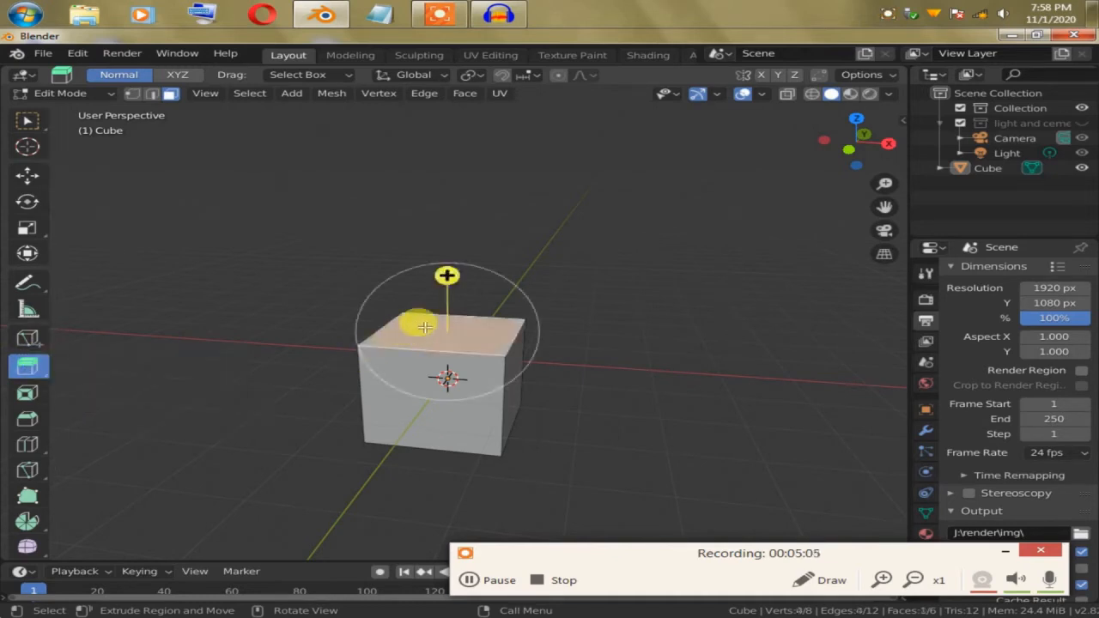
left_click(28, 123)
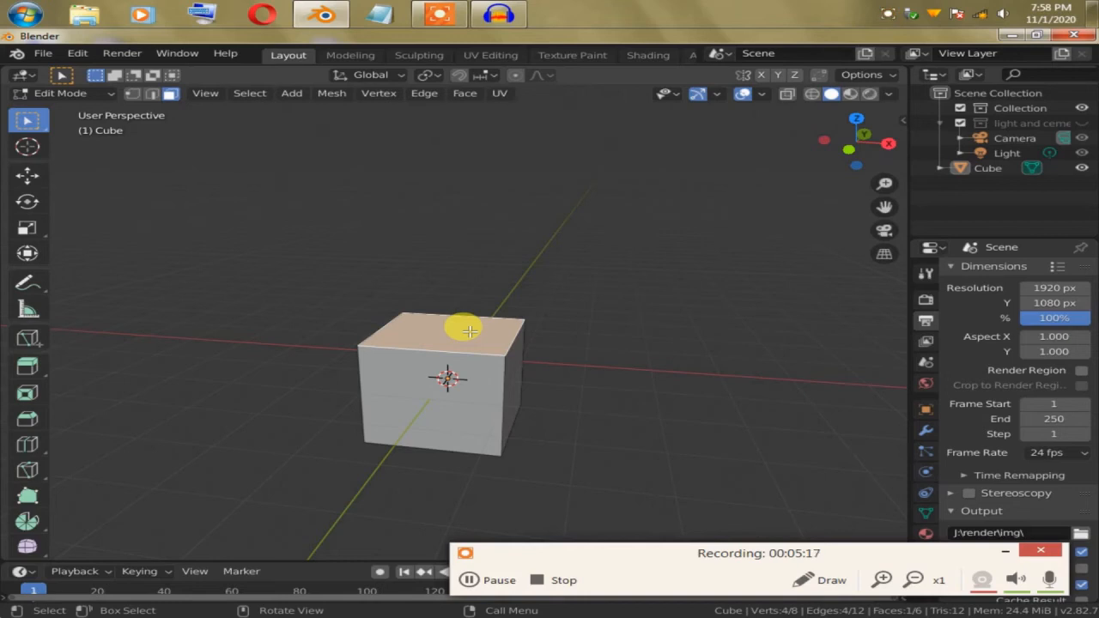
key("e")
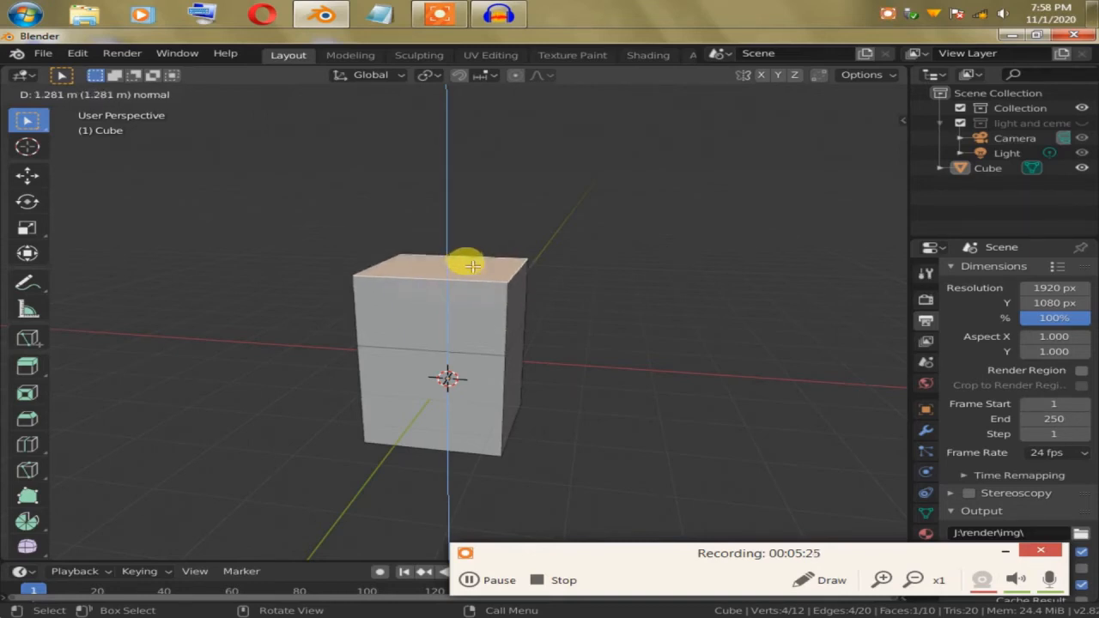
left_click(473, 266)
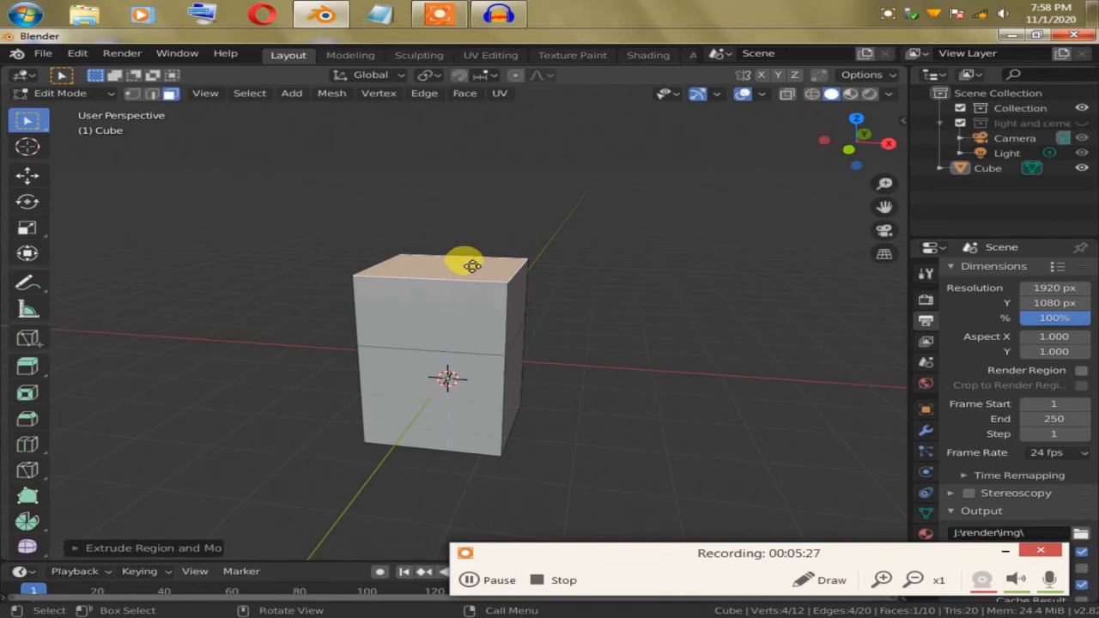
key("e")
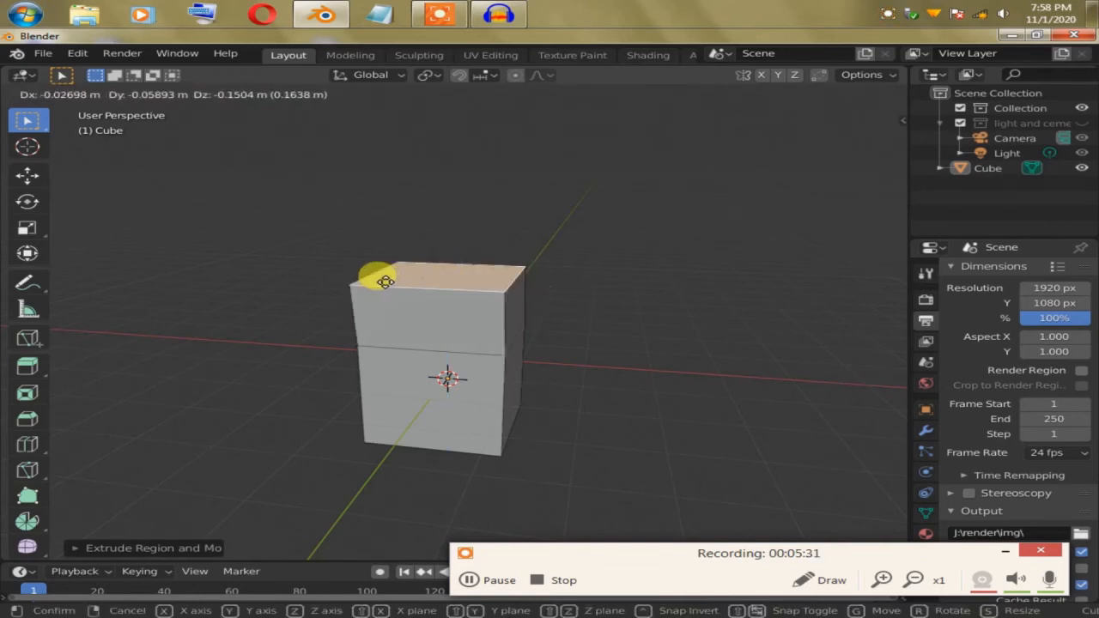
left_click(491, 292)
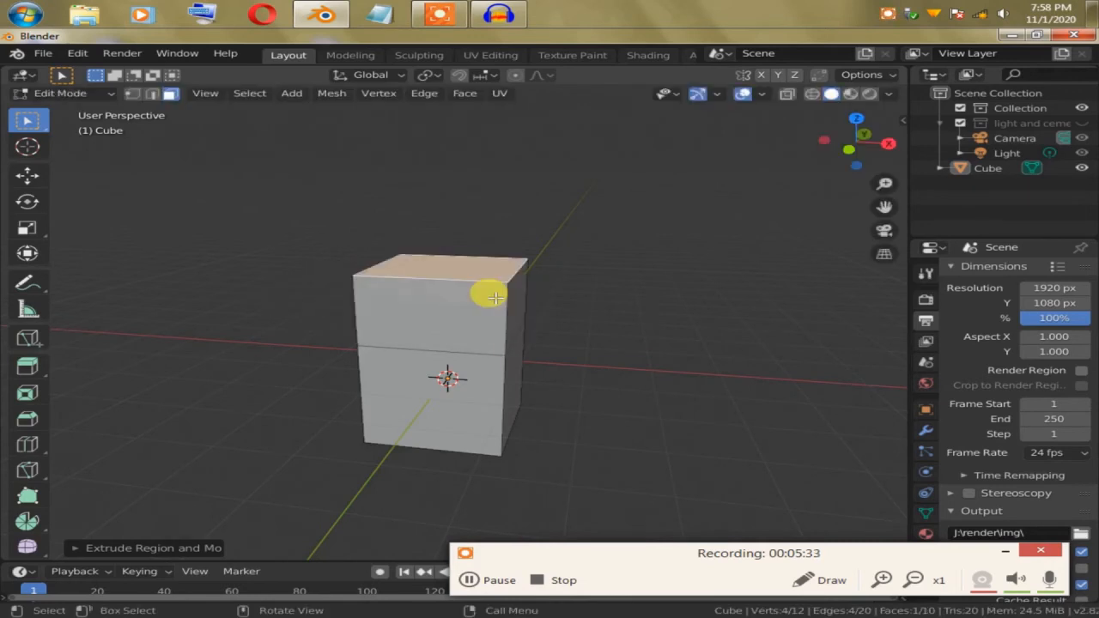
Inset the front face of the extruded upper block with the Inset Faces tool, leaving a narrow border around it
left_click(25, 393)
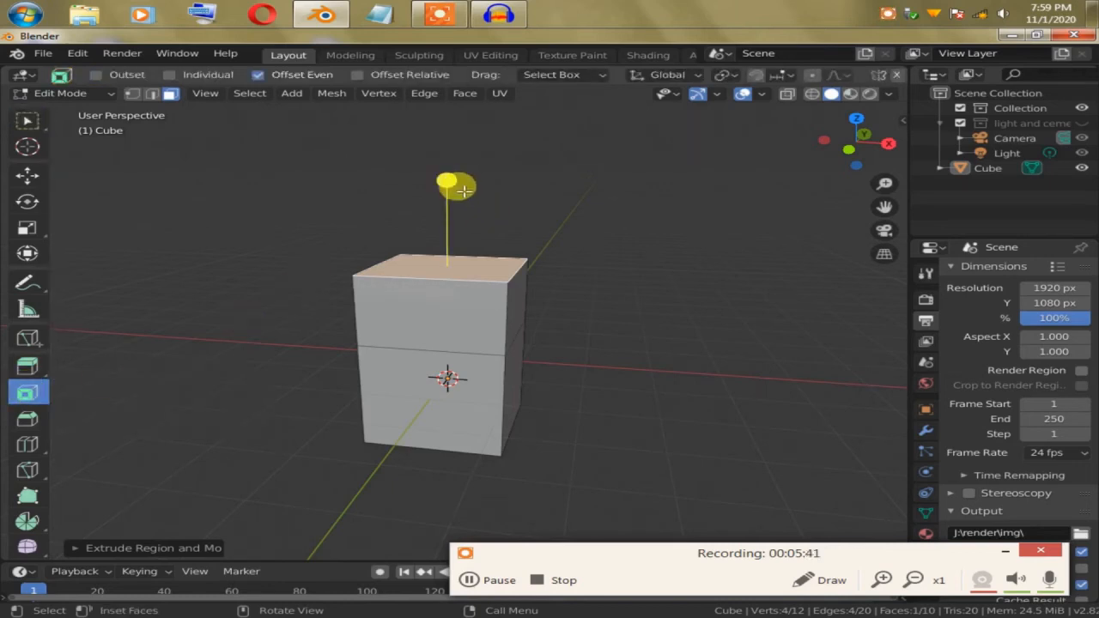
left_click(438, 323)
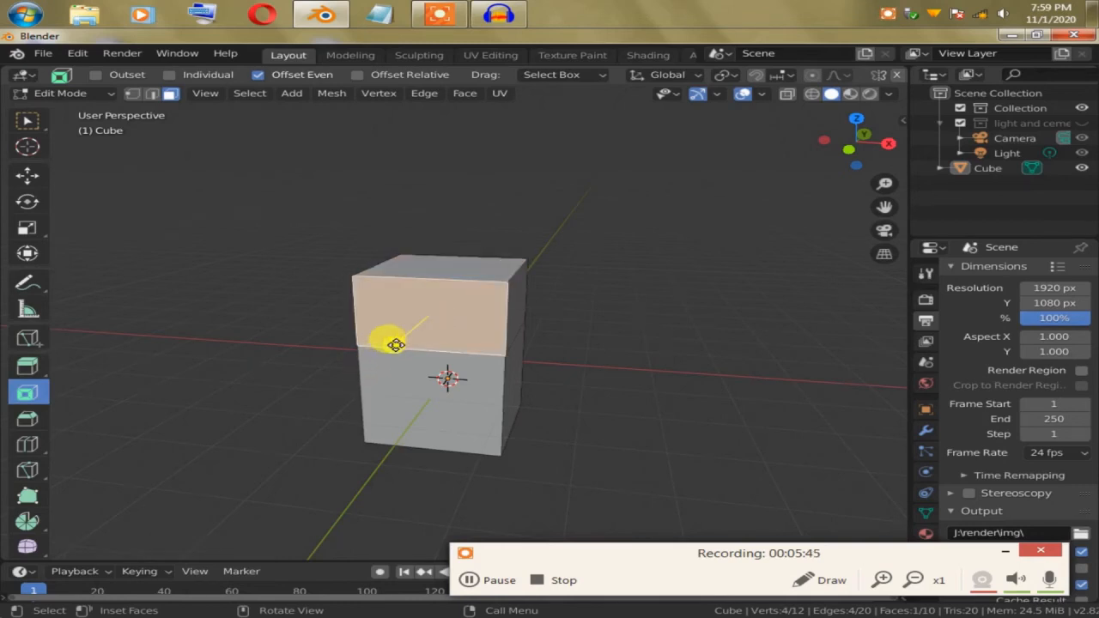
mouse_move(395, 344)
left_mouse_down()
mouse_move(403, 338)
mouse_move(377, 350)
mouse_move(392, 339)
left_mouse_up()
scroll(429, 326, "up", 3)
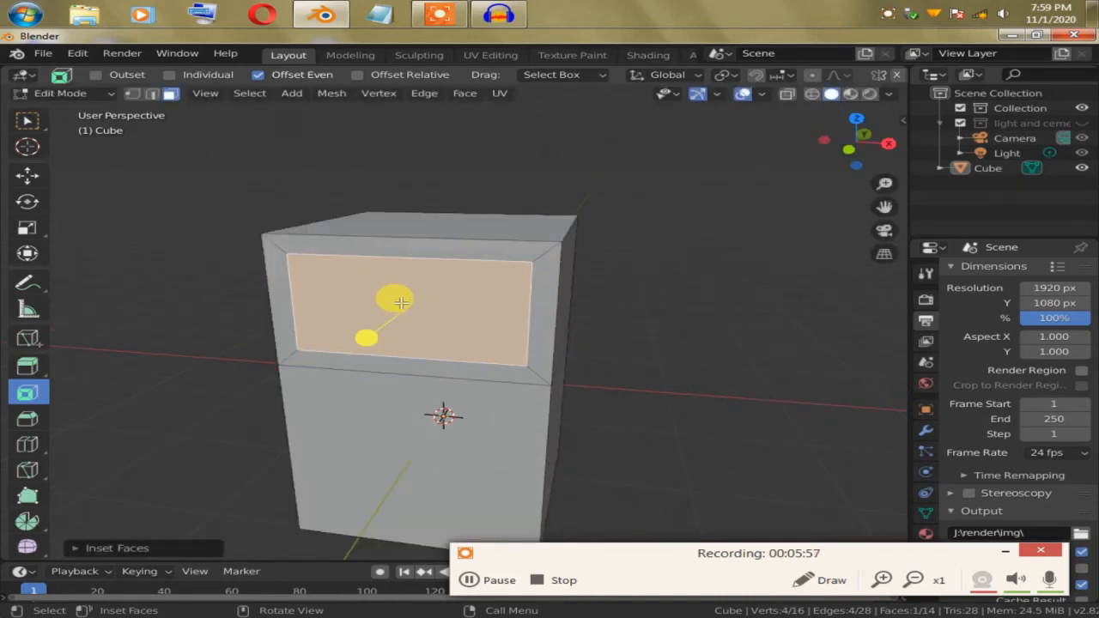
middle_click_drag(383, 303, 93, 295)
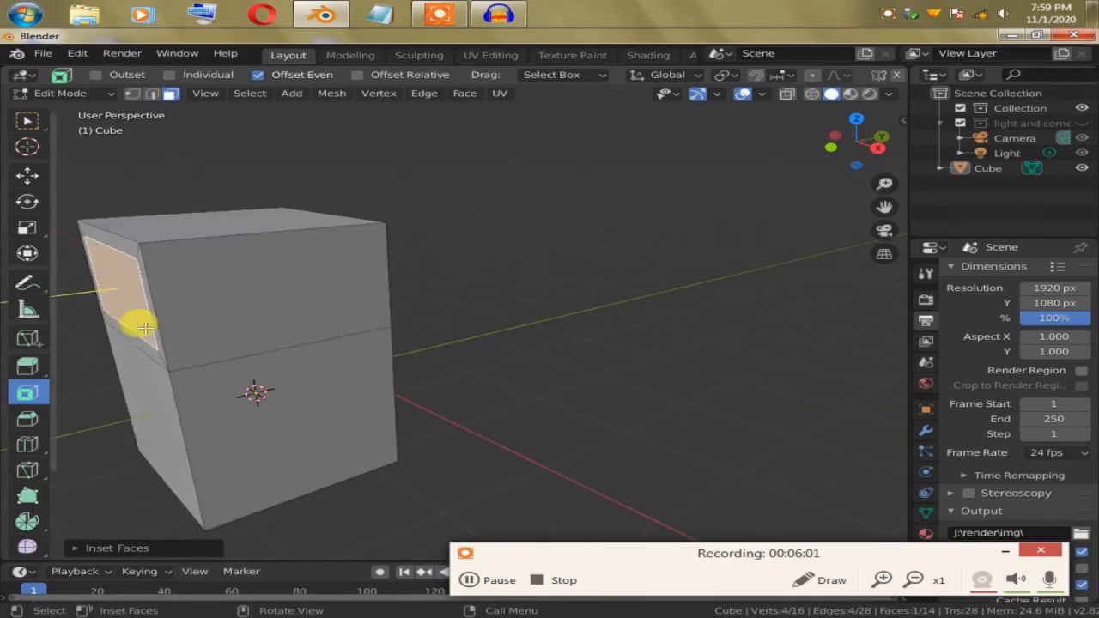
middle_click_drag(184, 324, 184, 324)
middle_click_drag(191, 322, 29, 417)
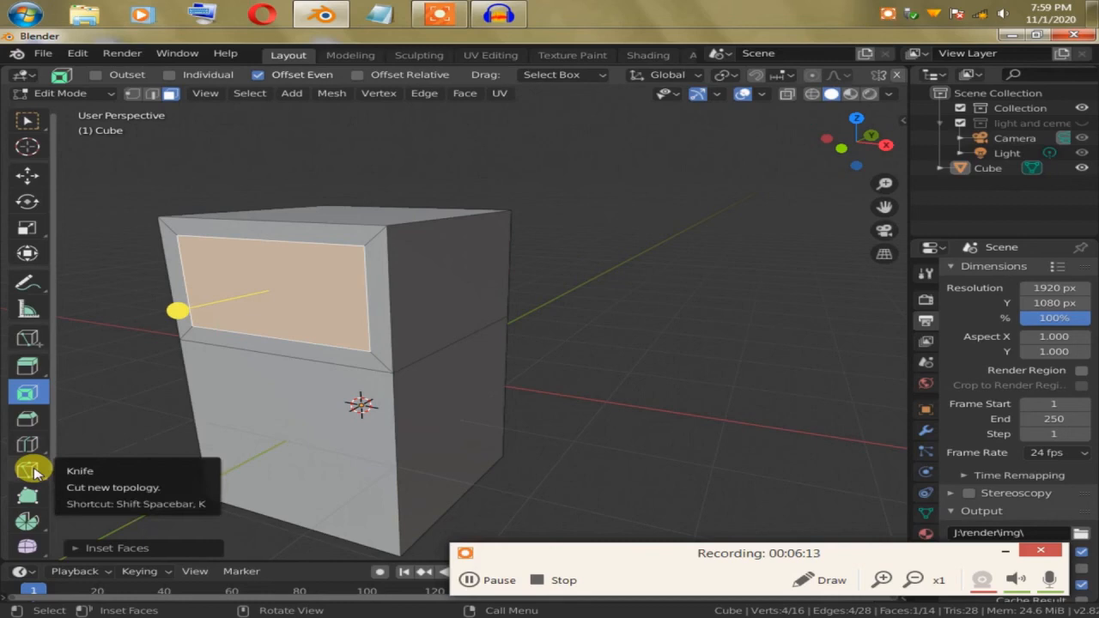
scroll(30, 483, "down", 4)
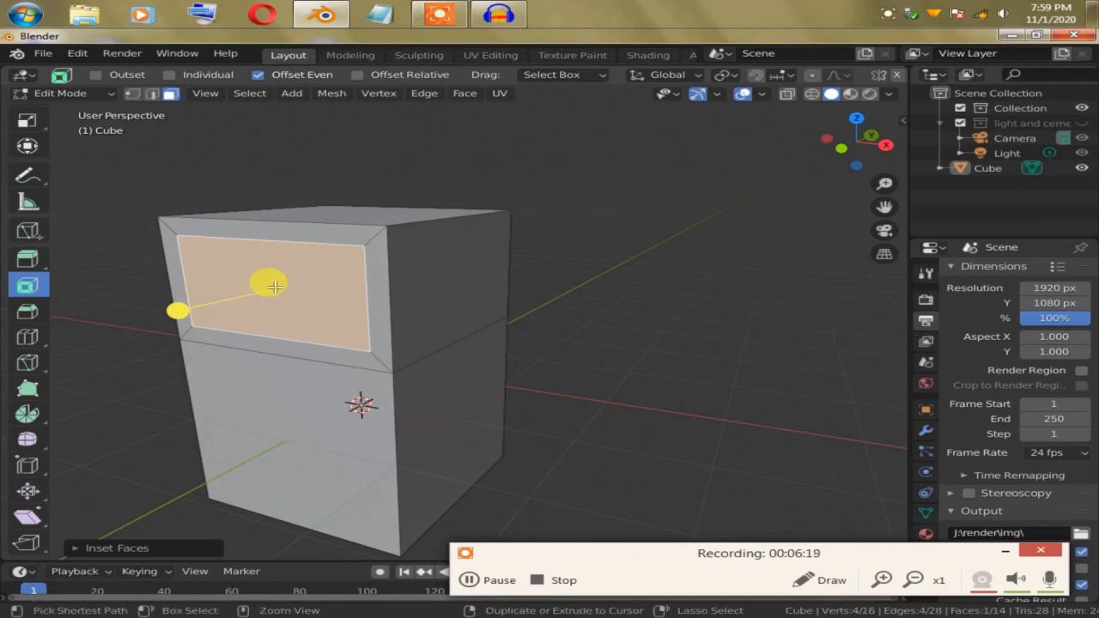
Undo the face inset and the top extrusion, and deselect everything on the cube
key("ctrl+z")
key("ctrl+z")
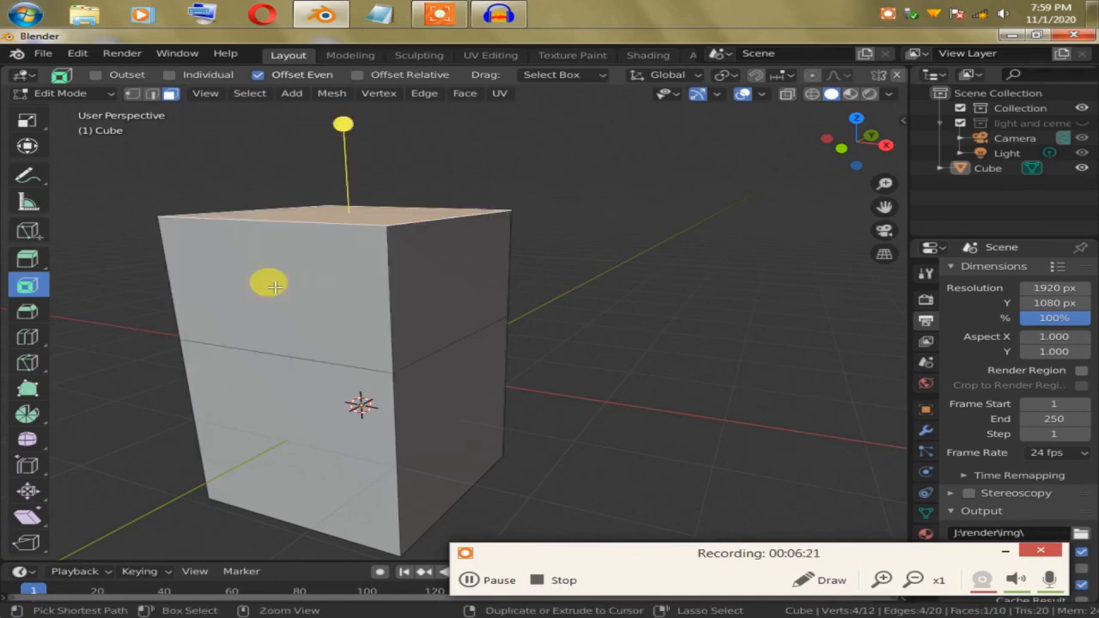
key("ctrl+z")
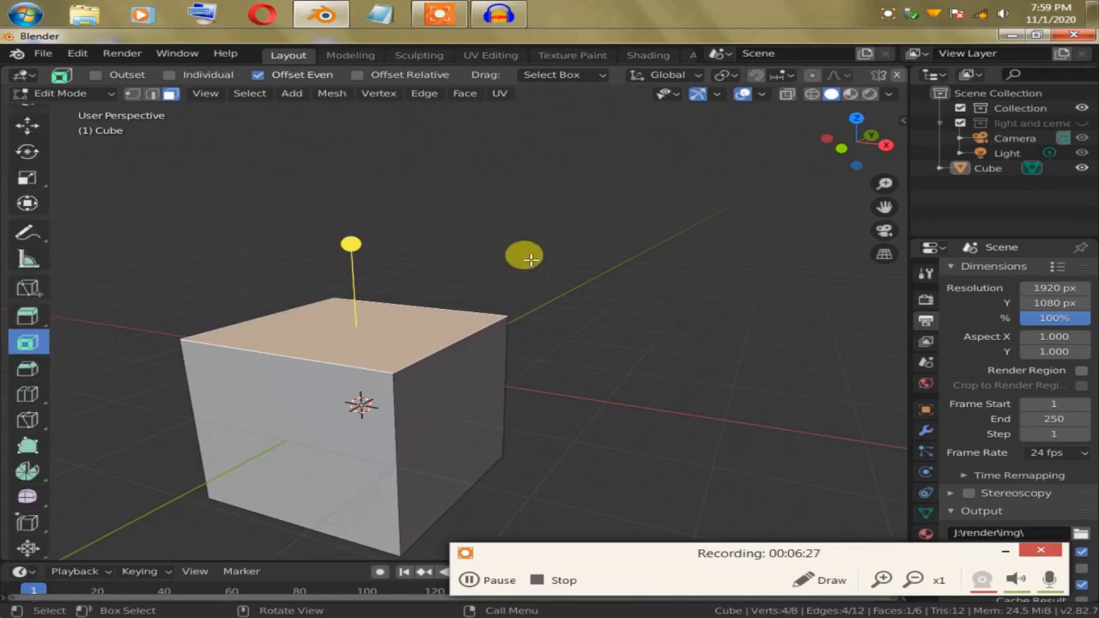
key("alt+a")
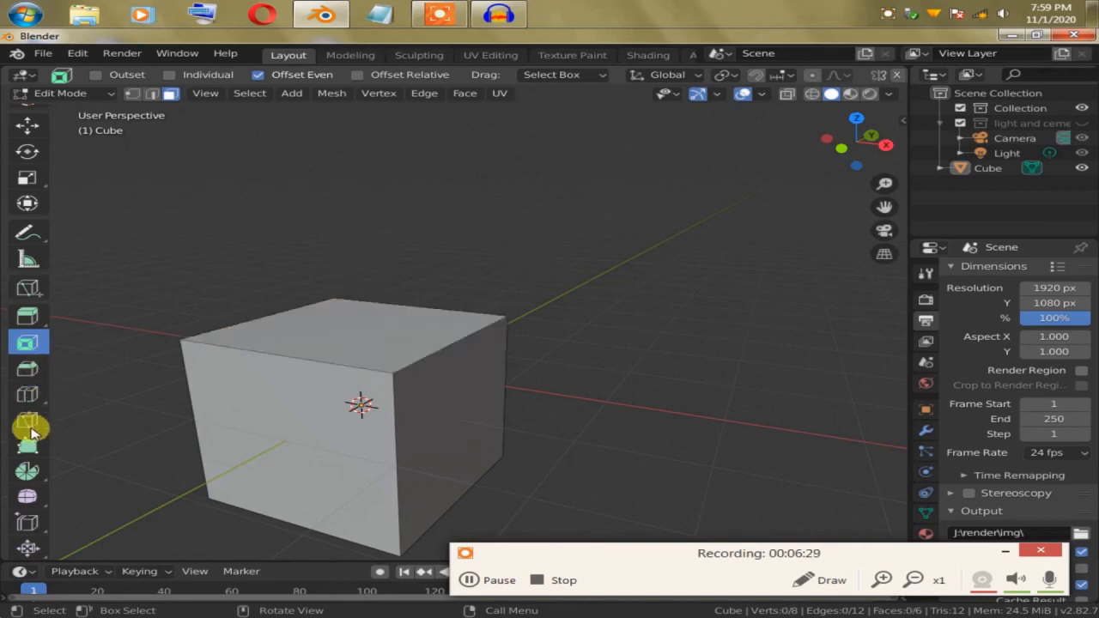
scroll(30, 438, "down", 2)
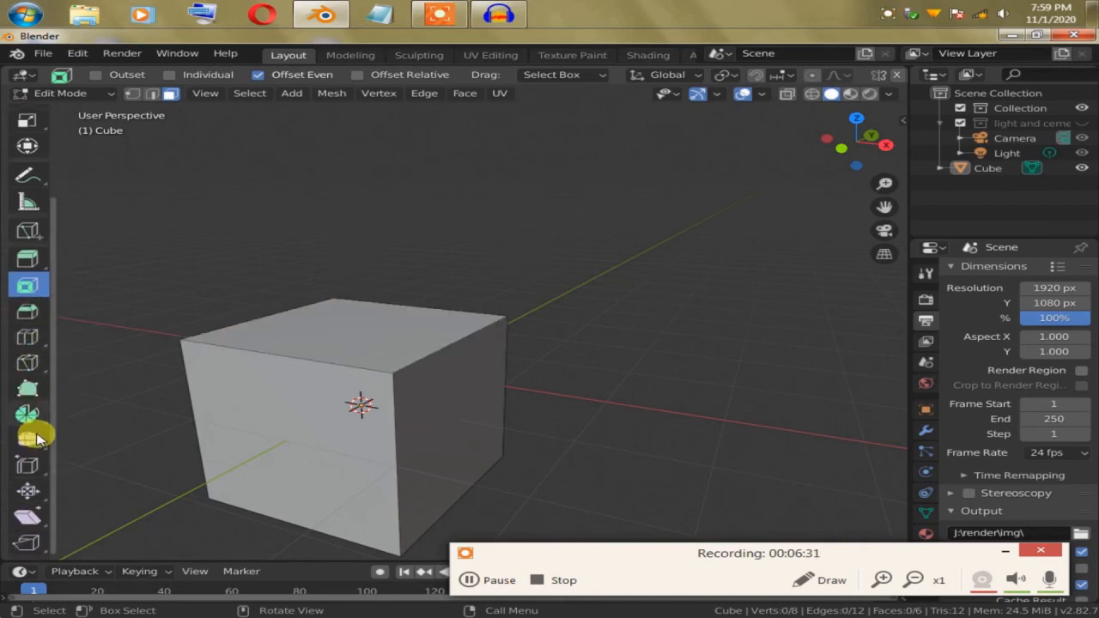